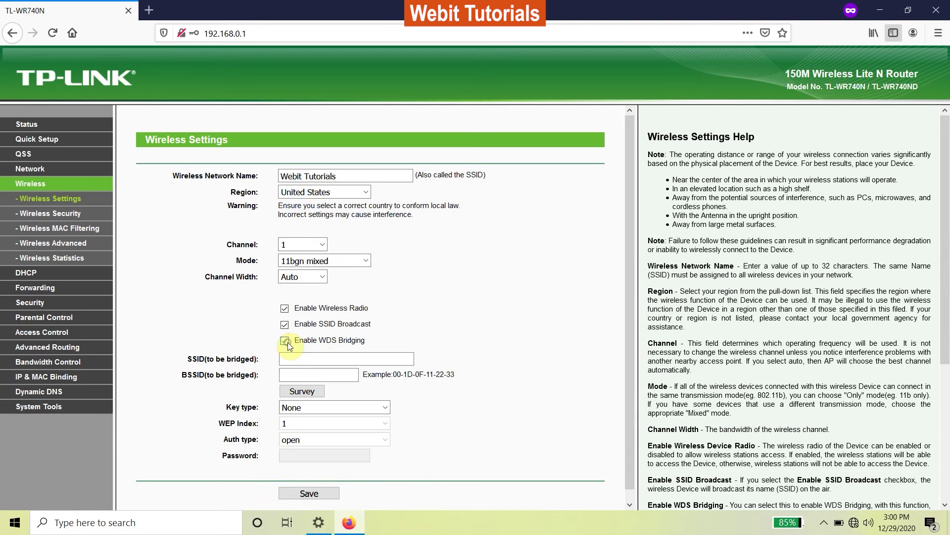
Survey nearby wireless networks and connect to the first, strongest access point listed
click(297, 391)
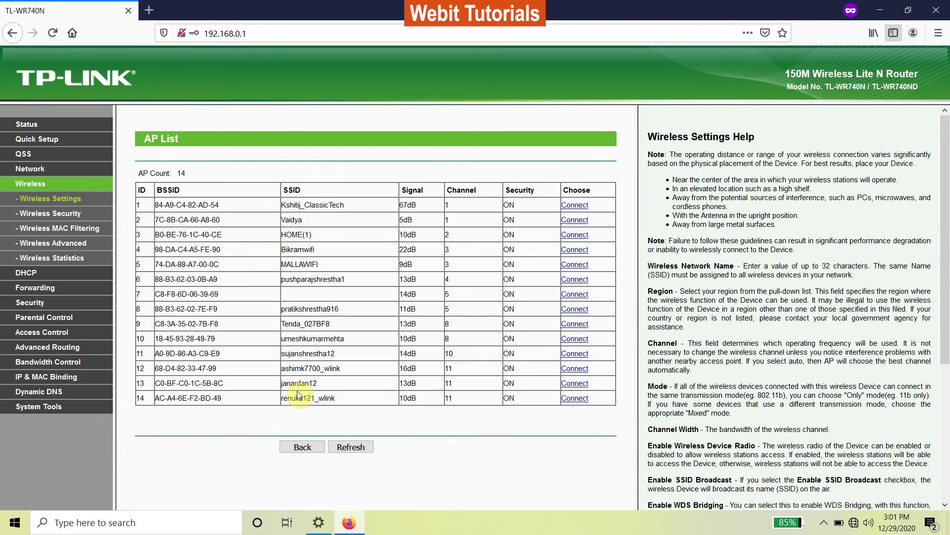
click(573, 207)
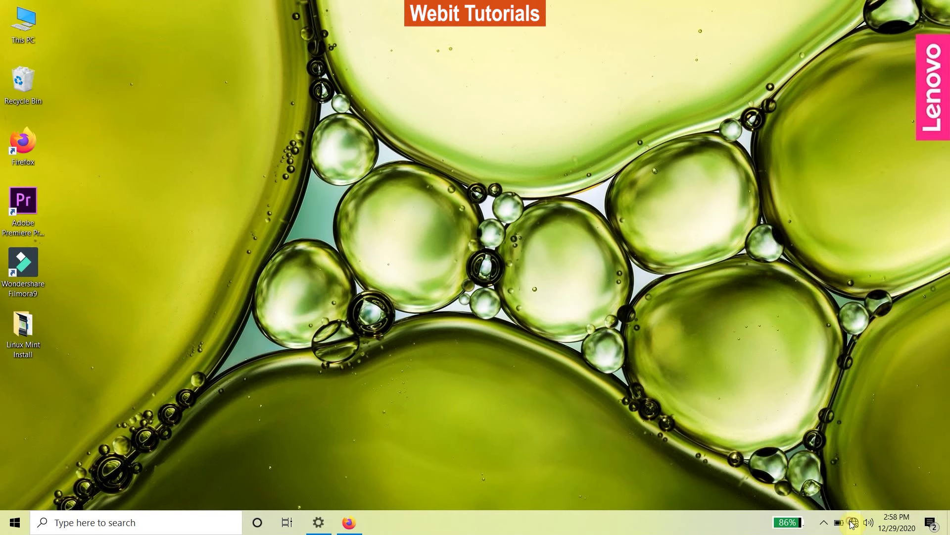
Join the open TP-LINK_35ABFA Wi-Fi network from the tray flyout and return to Firefox
click(852, 523)
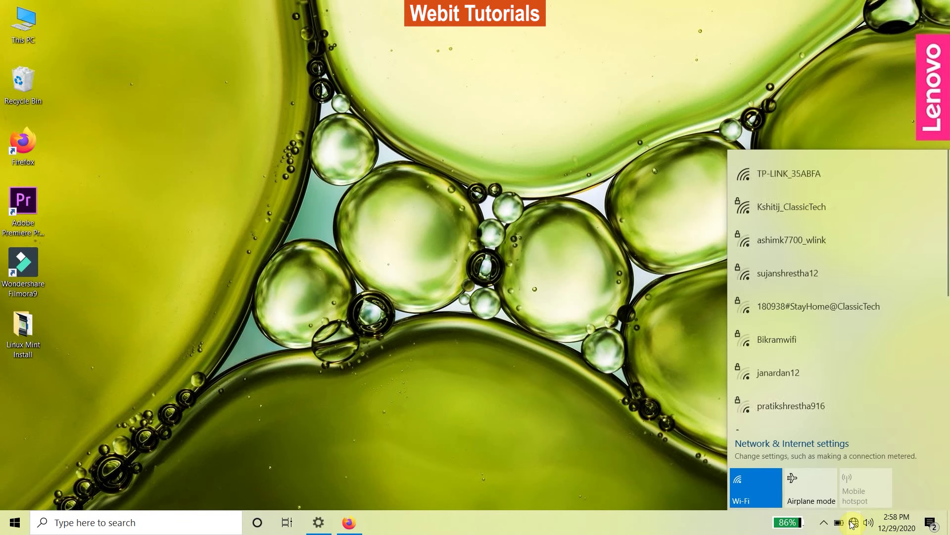
click(782, 169)
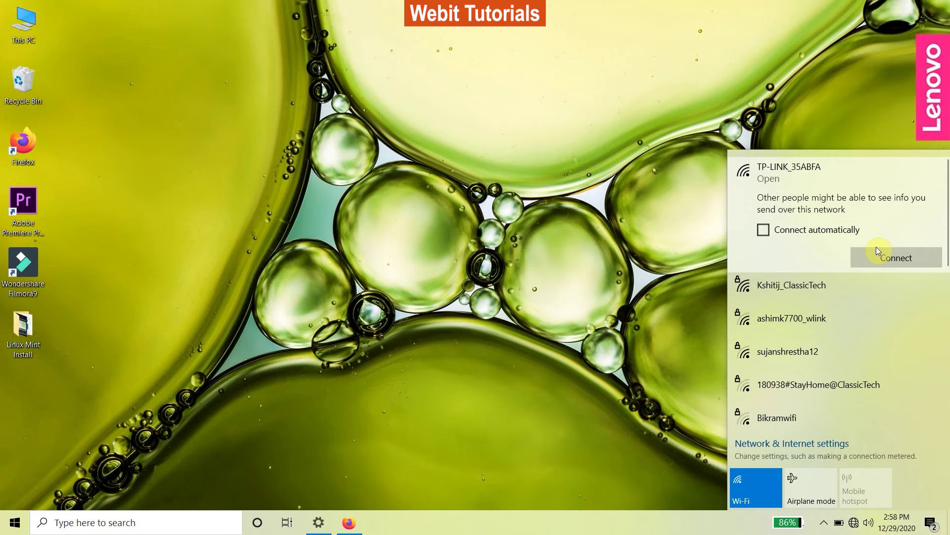
click(891, 254)
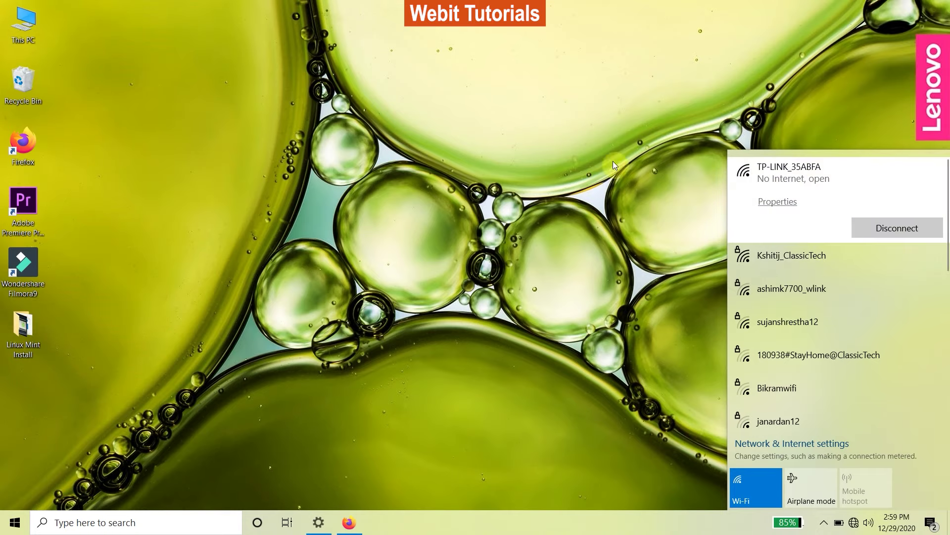
click(575, 163)
click(352, 523)
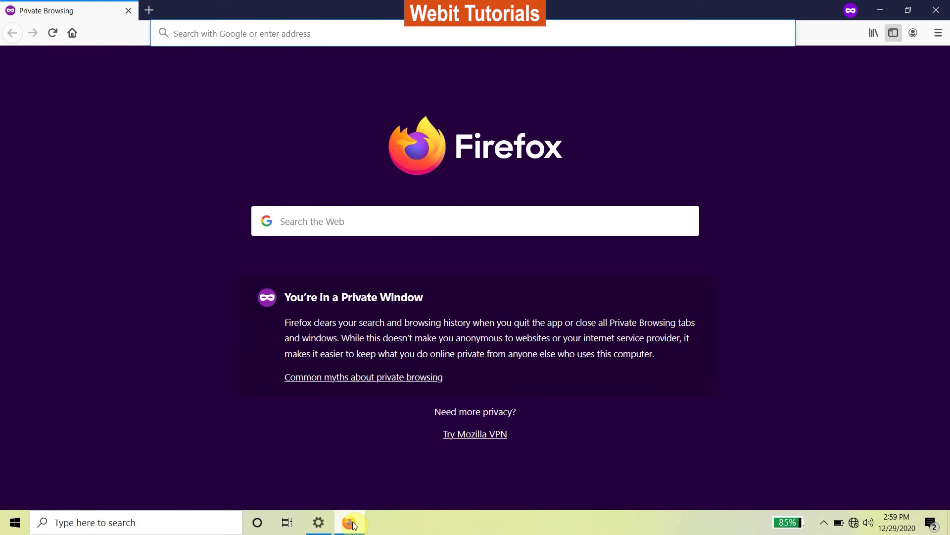
Open the router admin page at 192.168.0.1
click(270, 35)
text(1)
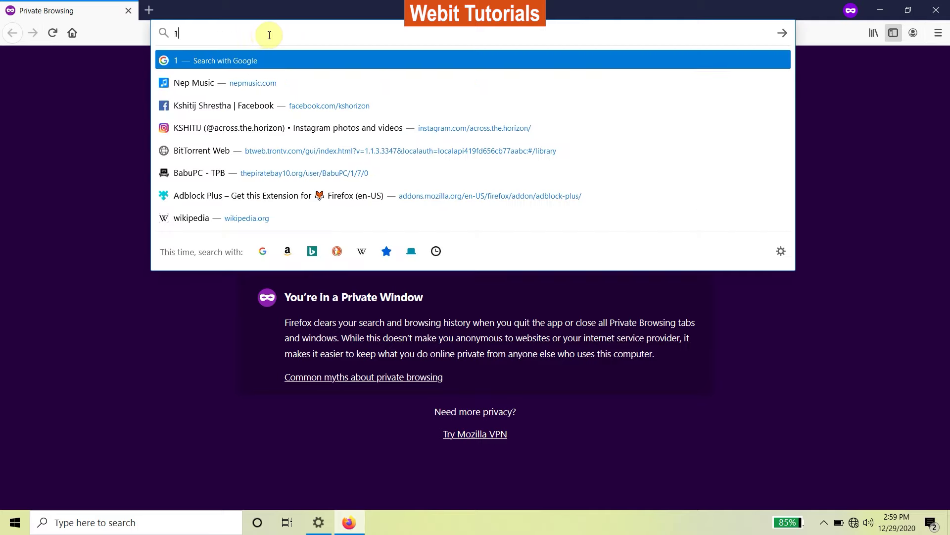
text(92.)
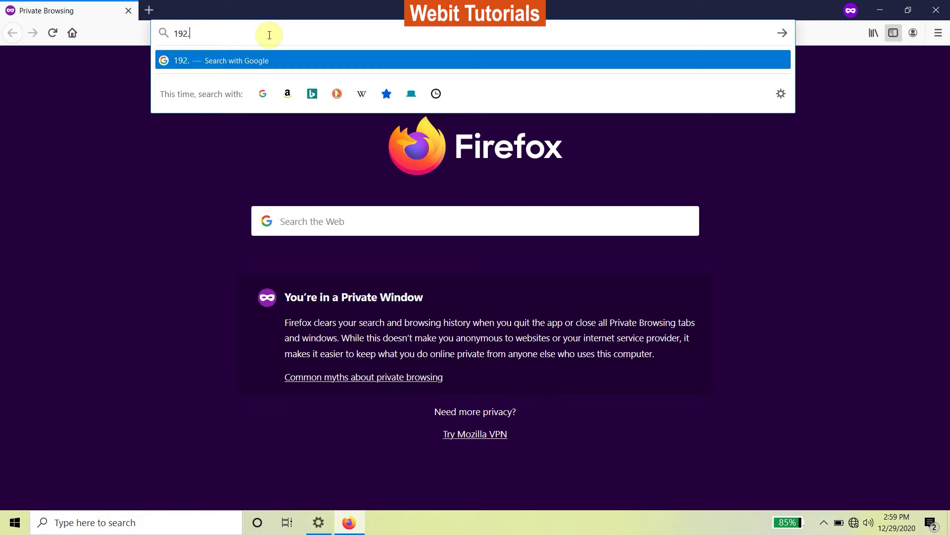
text(168)
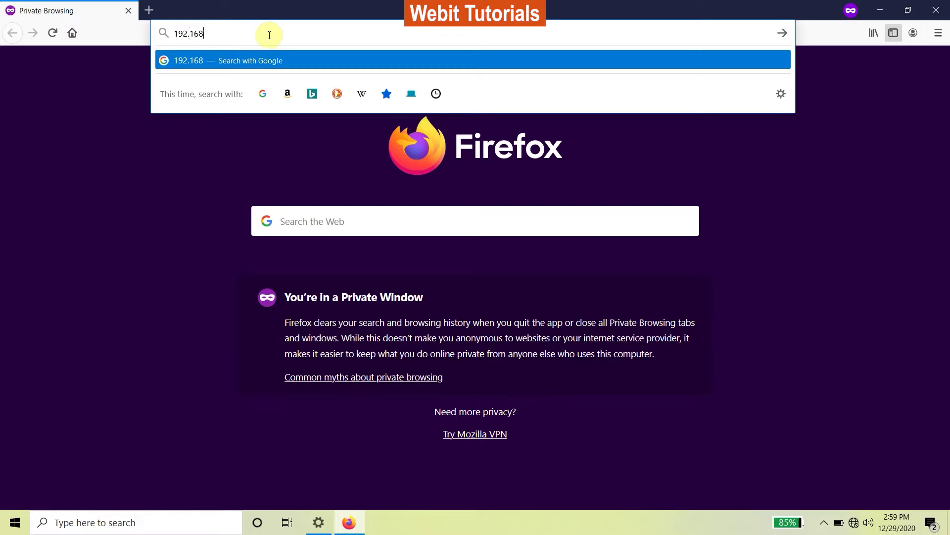
text(.0)
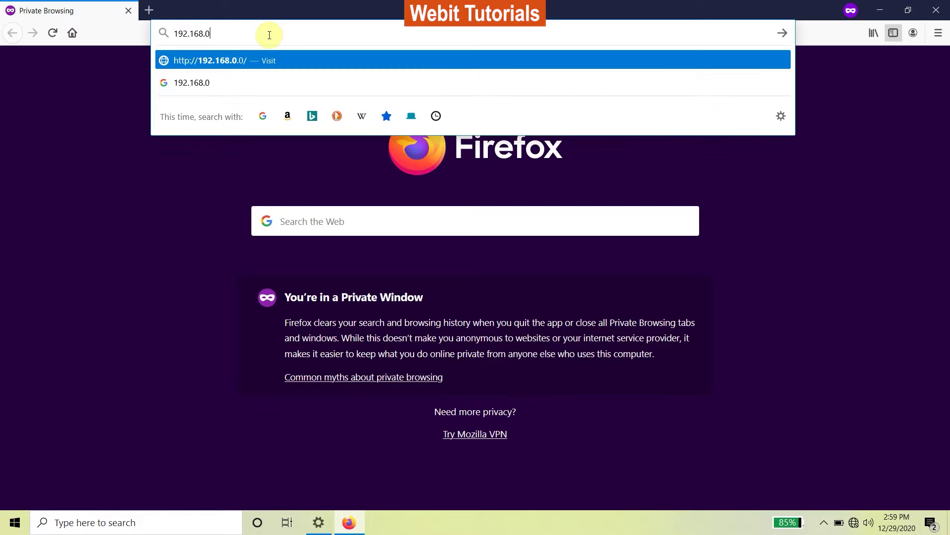
text(.1)
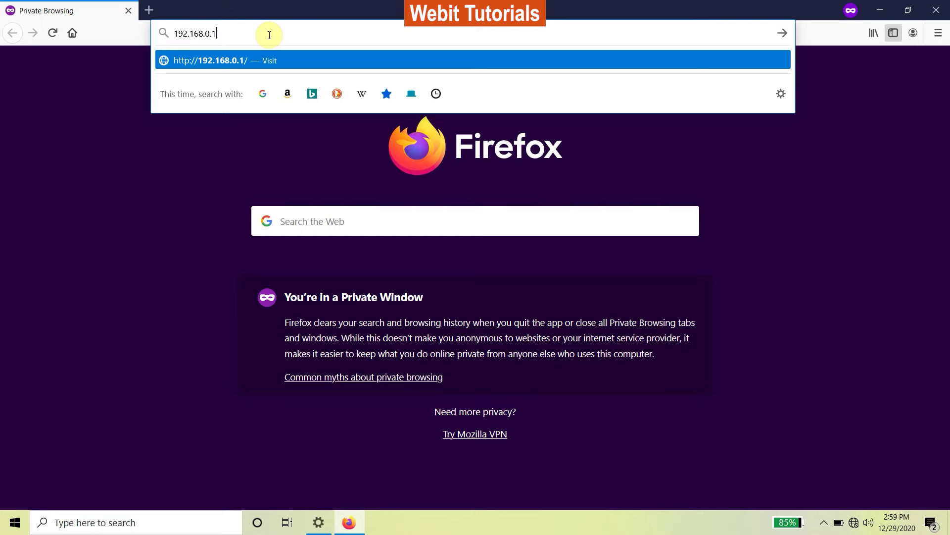
key(Return)
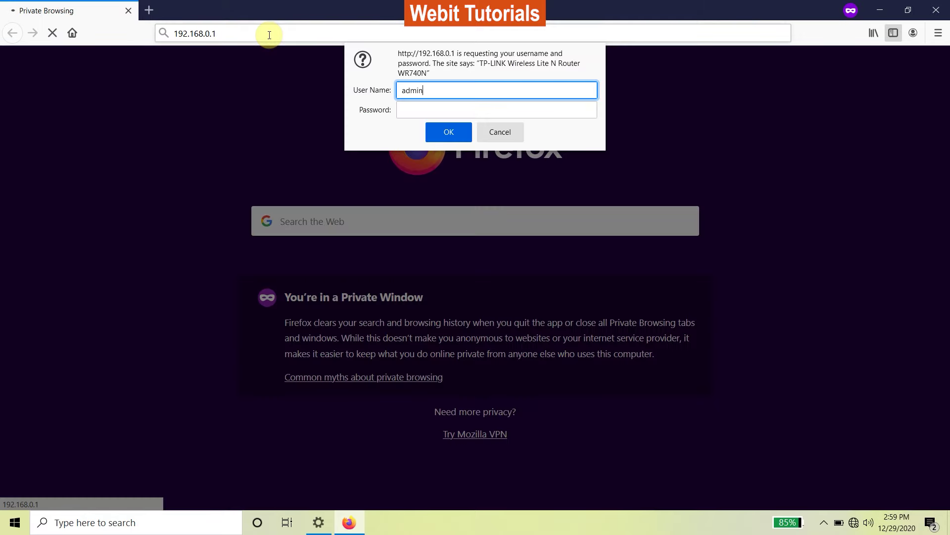
Sign in with the router's user name and password
key(Tab)
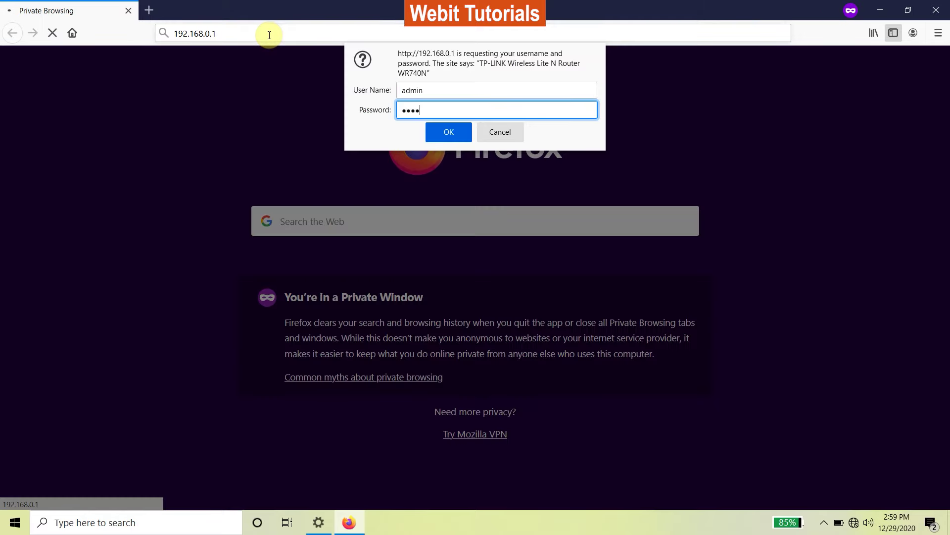
key(Return)
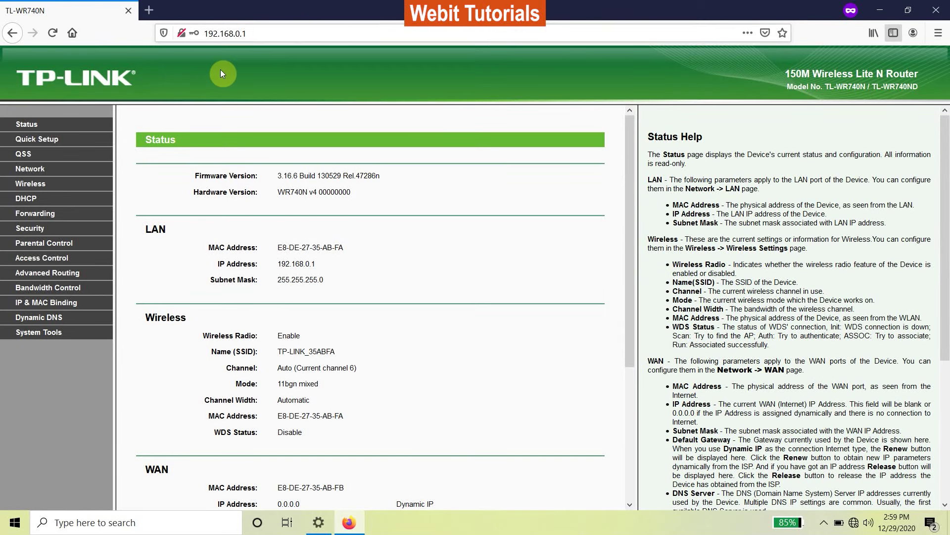
Edit the router's LAN IP address on the Network > LAN page and save it
click(36, 175)
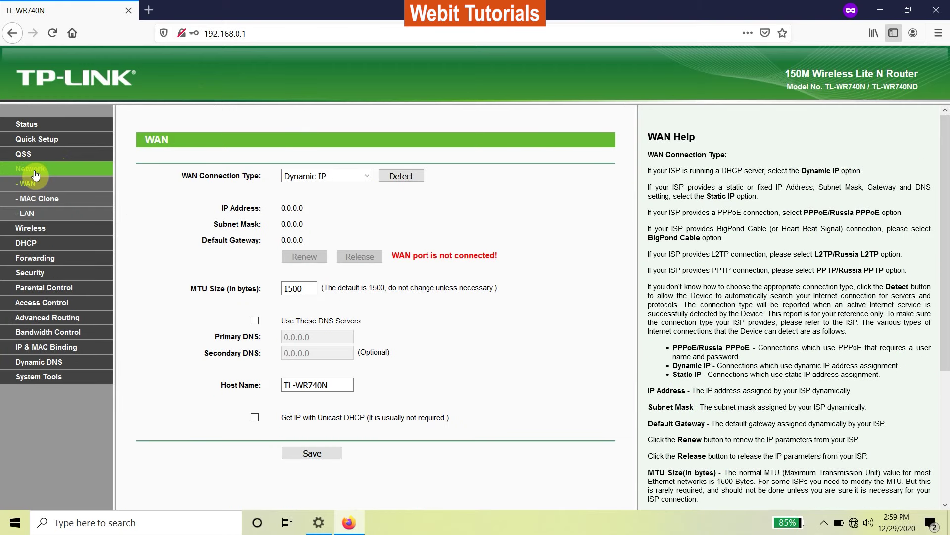
click(27, 216)
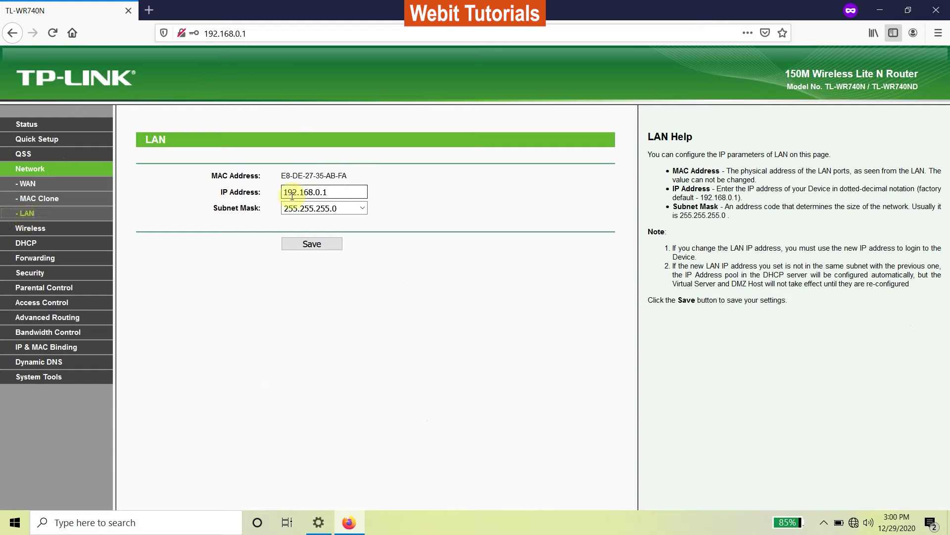
click(330, 192)
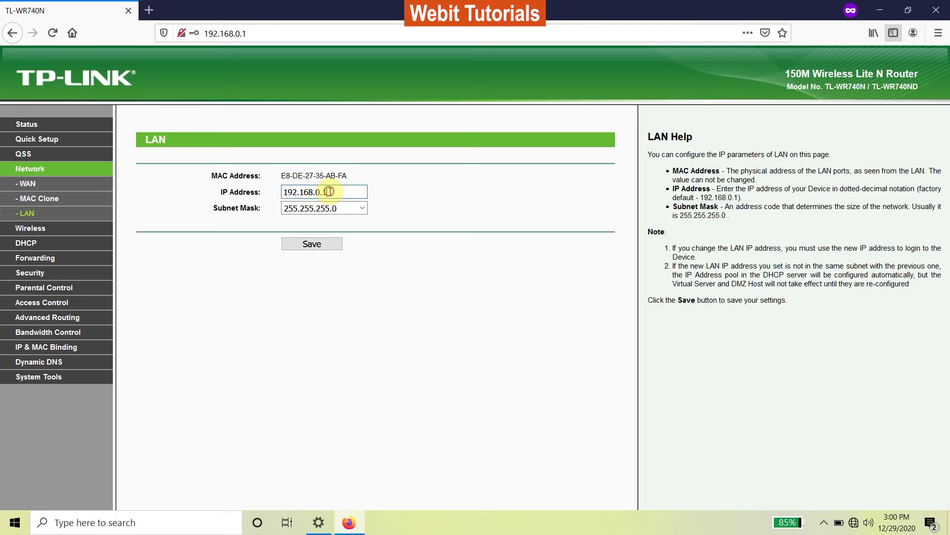
text(0)
click(296, 247)
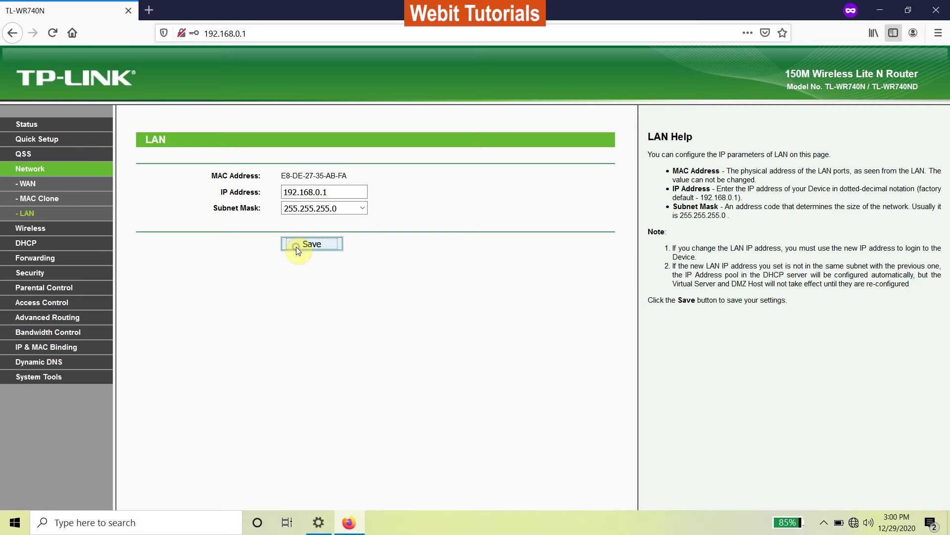
Confirm the LAN save, then name the wireless network 'Webit Tutorials' on channel 1
click(318, 237)
click(30, 233)
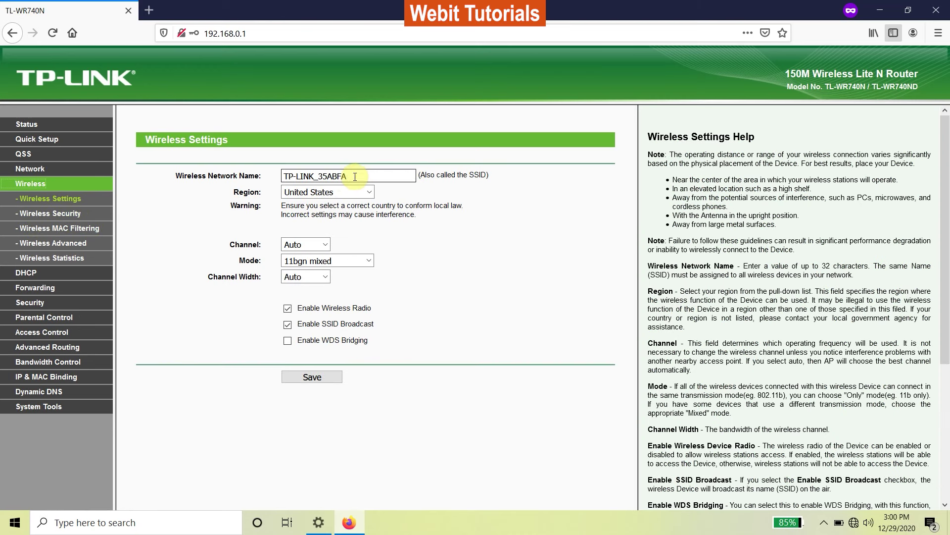
triple_click(355, 177)
text(Webit Tutorials)
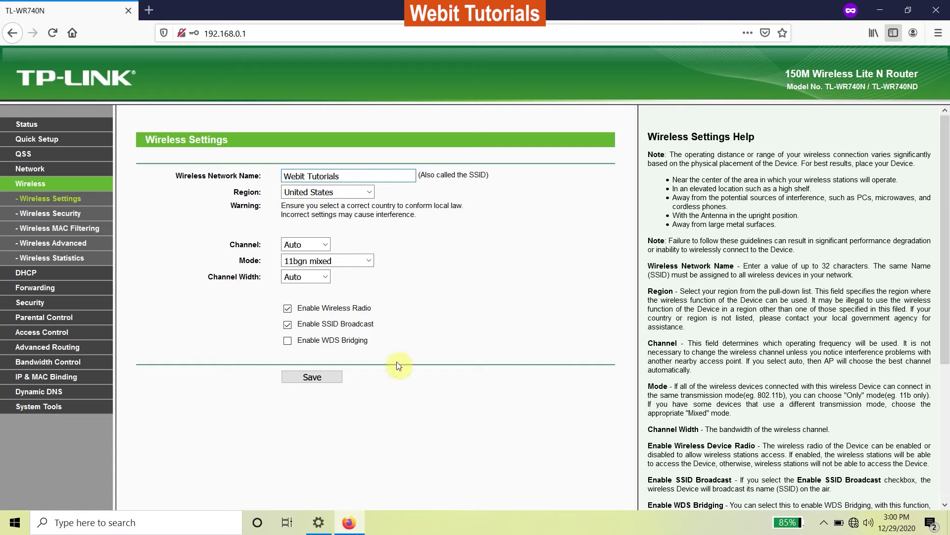
click(324, 247)
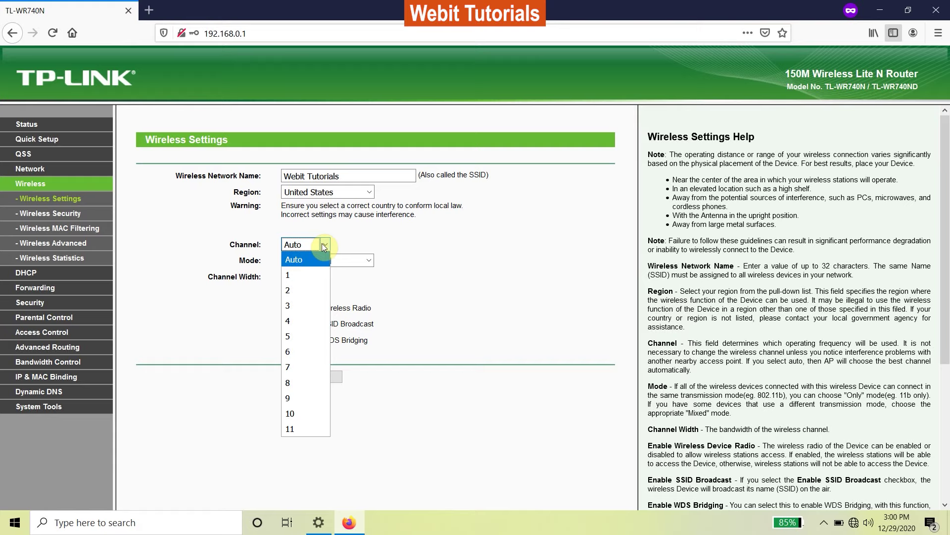
click(291, 275)
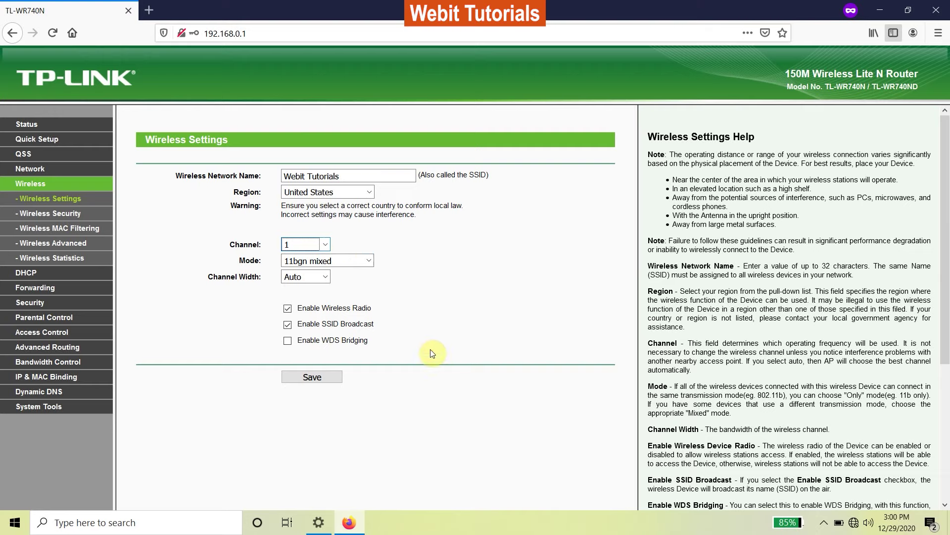
Enable WDS bridging and pick the strongest surveyed network as the bridge source
click(287, 342)
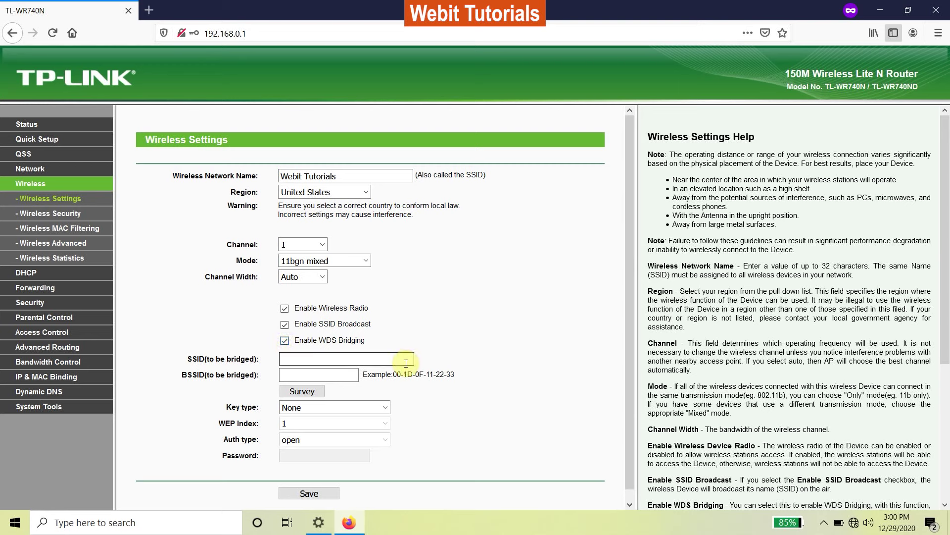
click(298, 392)
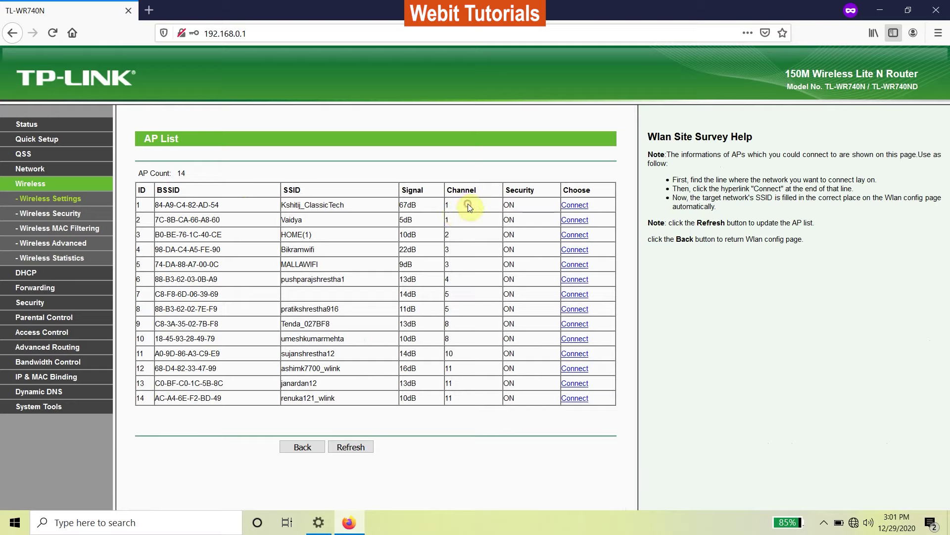
click(571, 205)
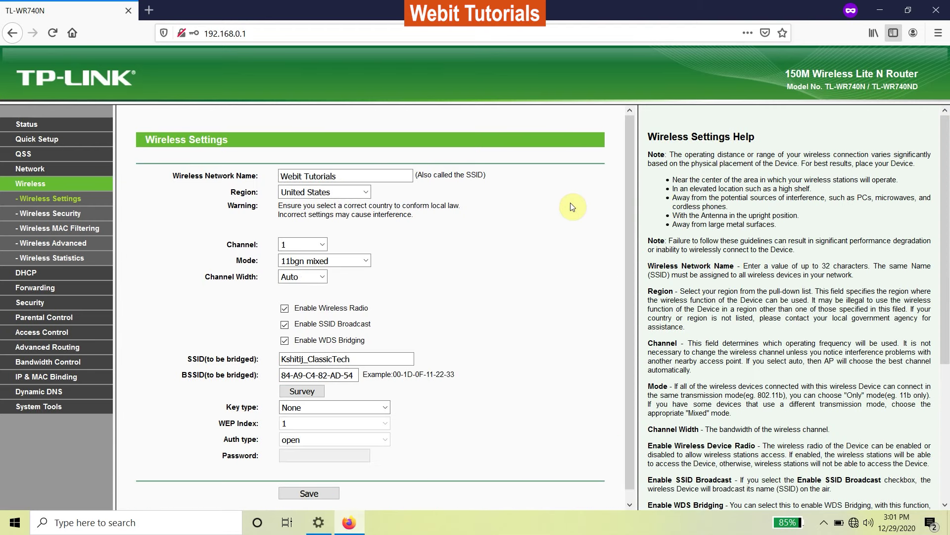
drag(628, 183, 628, 200)
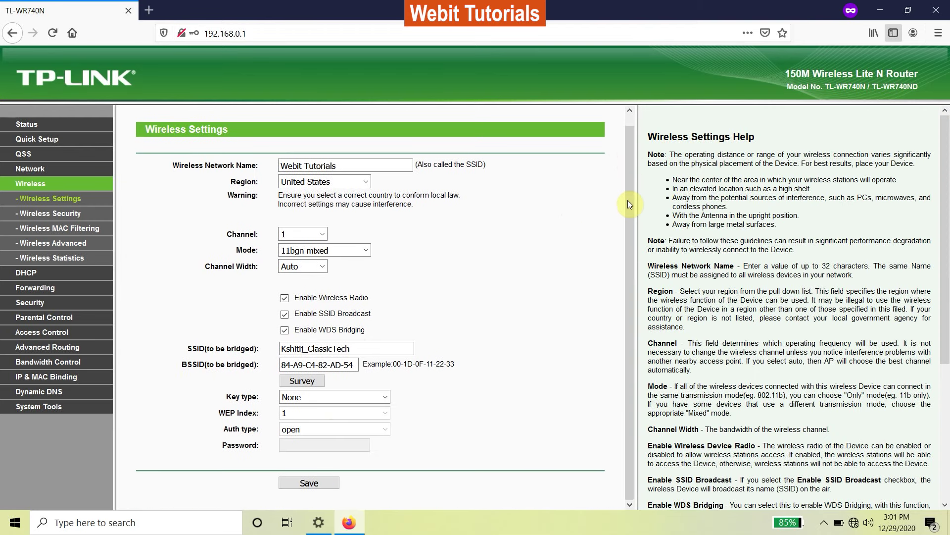
Set the bridge key type to WPA-PSK/WPA2-PSK, enter the main network's password, and save
click(377, 400)
click(328, 459)
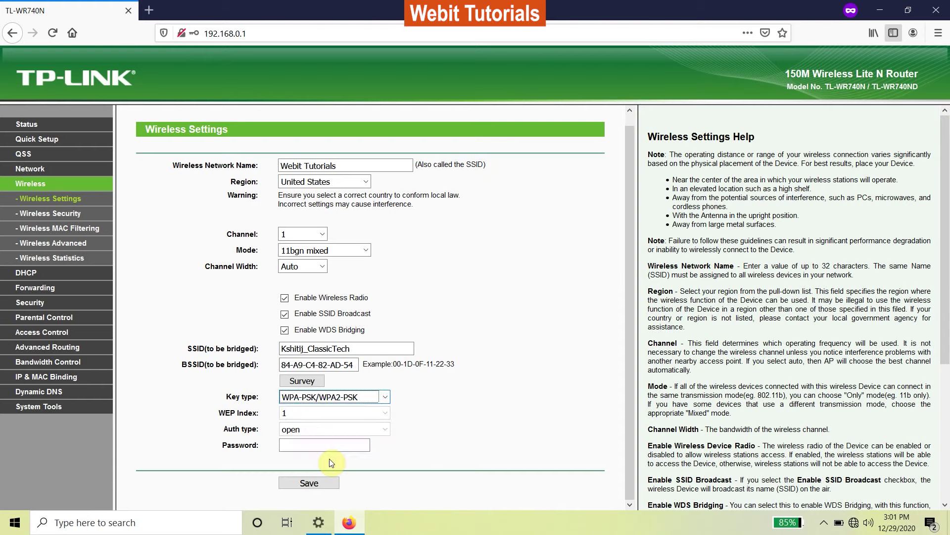
click(317, 446)
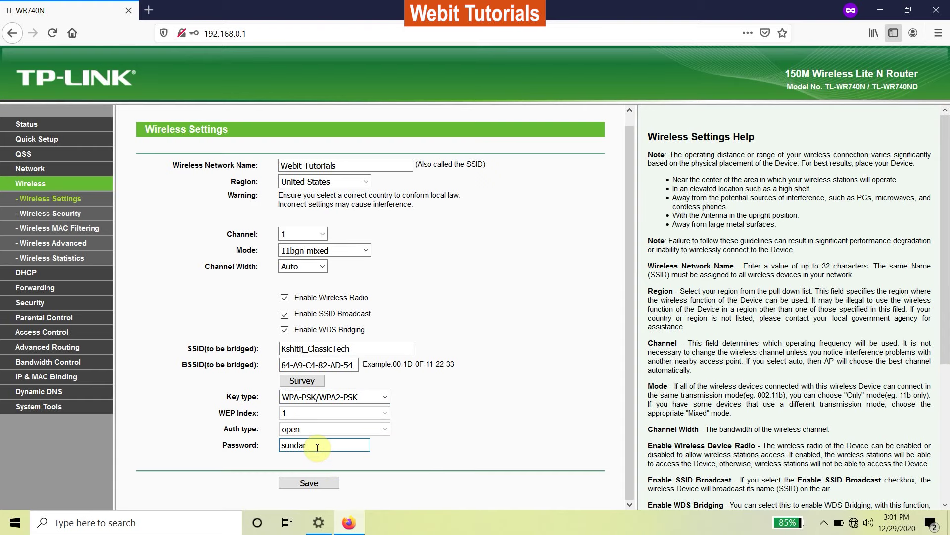
click(317, 487)
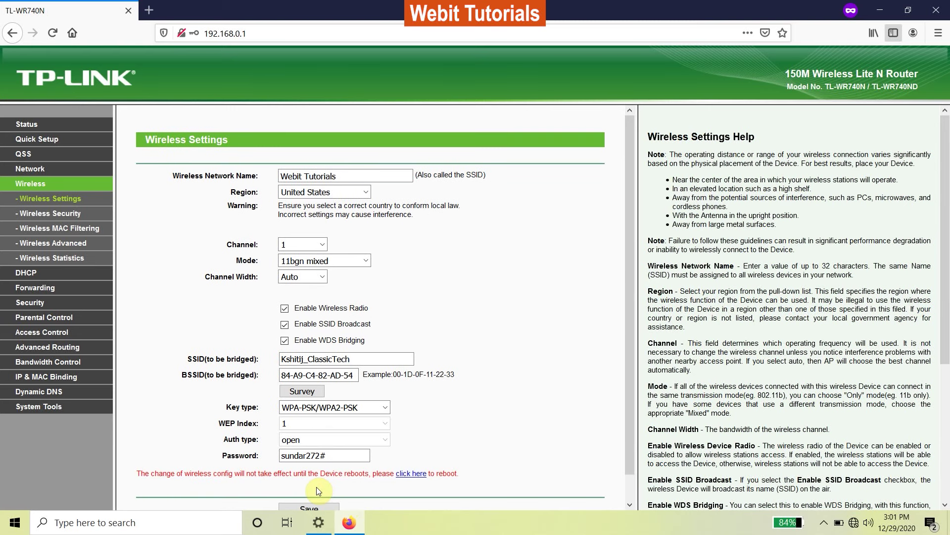
scroll(626, 295, down, 1)
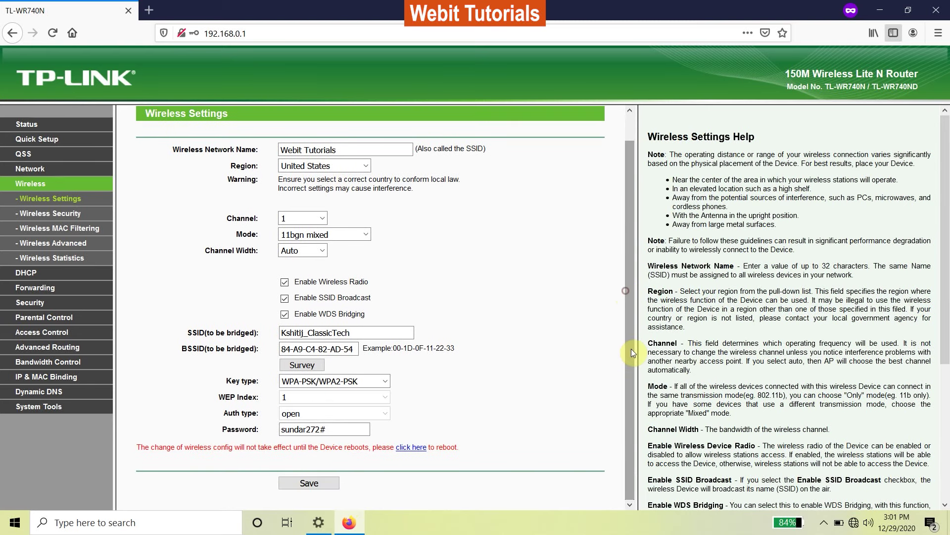
Choose WPA/WPA2-Personal in Wireless Security, enter a new Wi-Fi password, save, and acknowledge the reboot notice
click(50, 215)
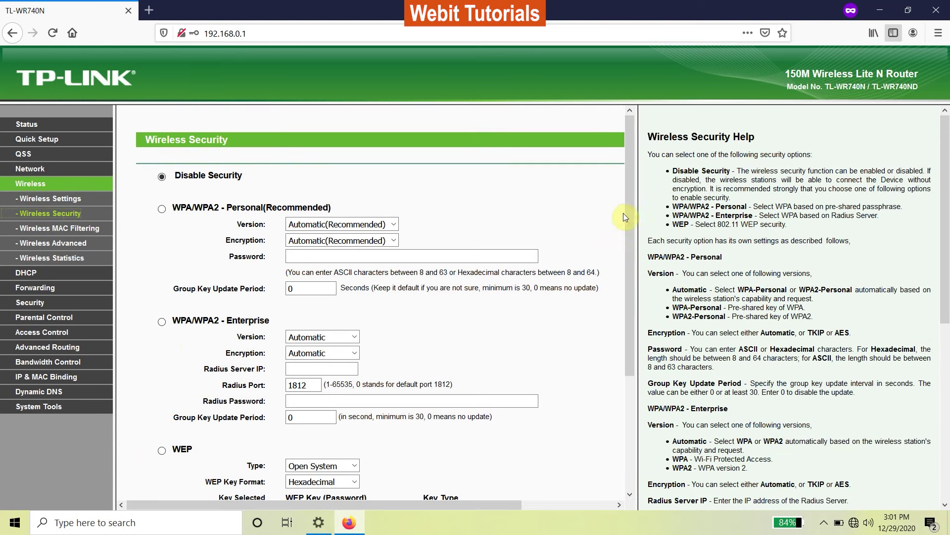
drag(627, 210, 626, 245)
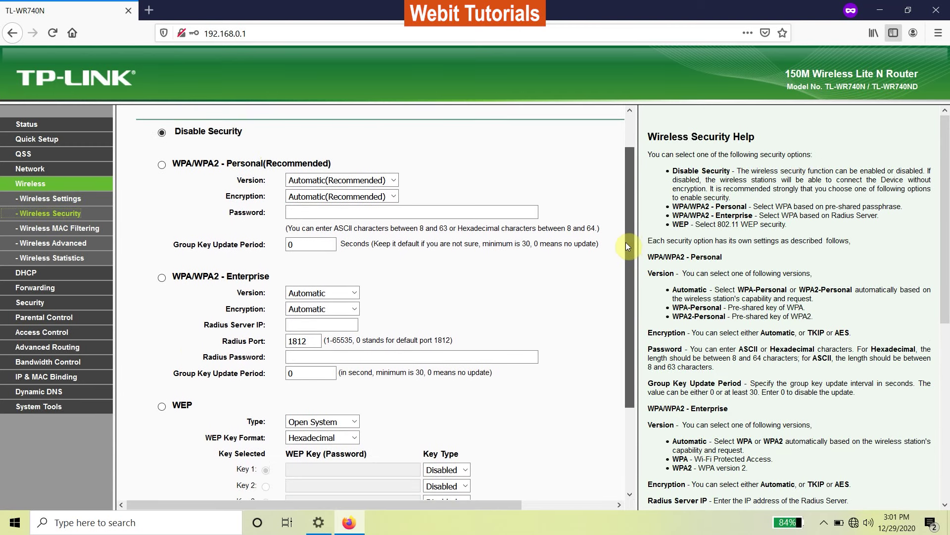
click(162, 164)
click(302, 212)
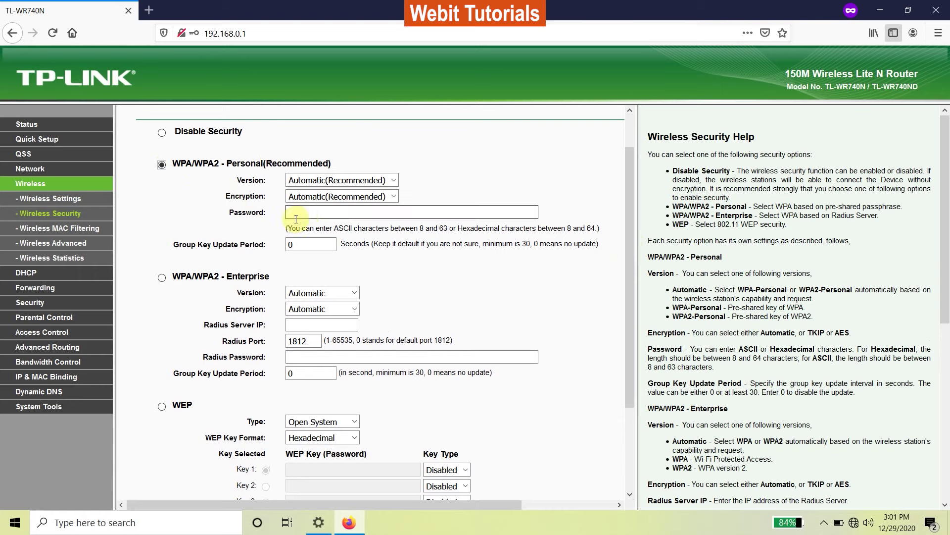
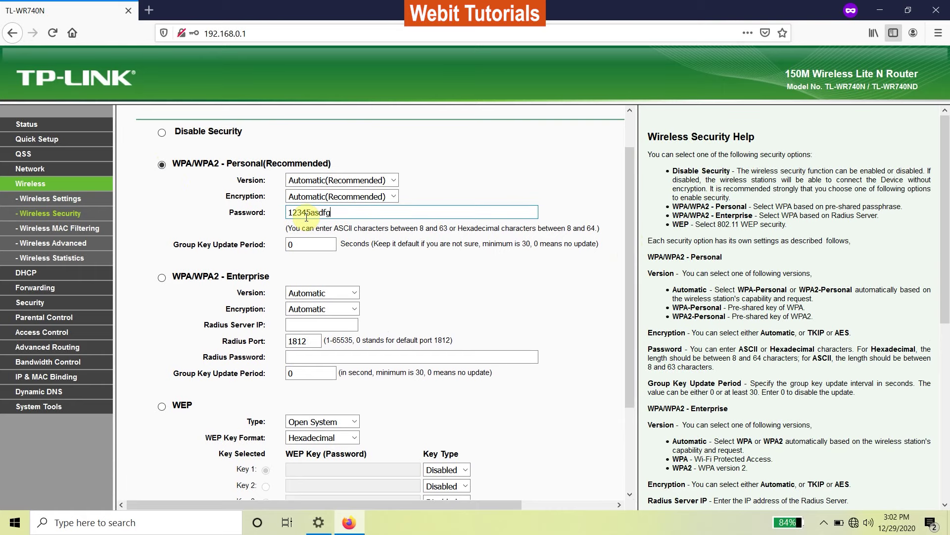
drag(945, 211, 946, 290)
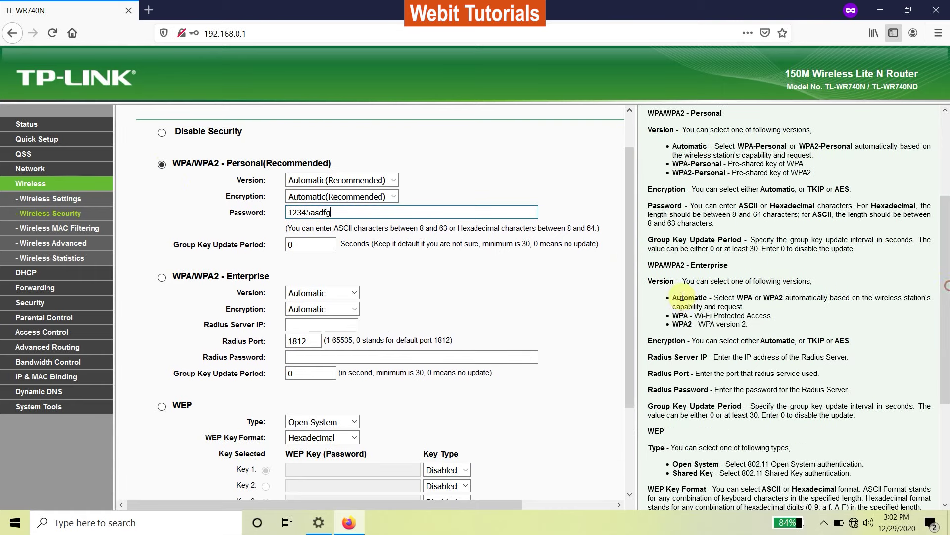
drag(630, 268, 630, 350)
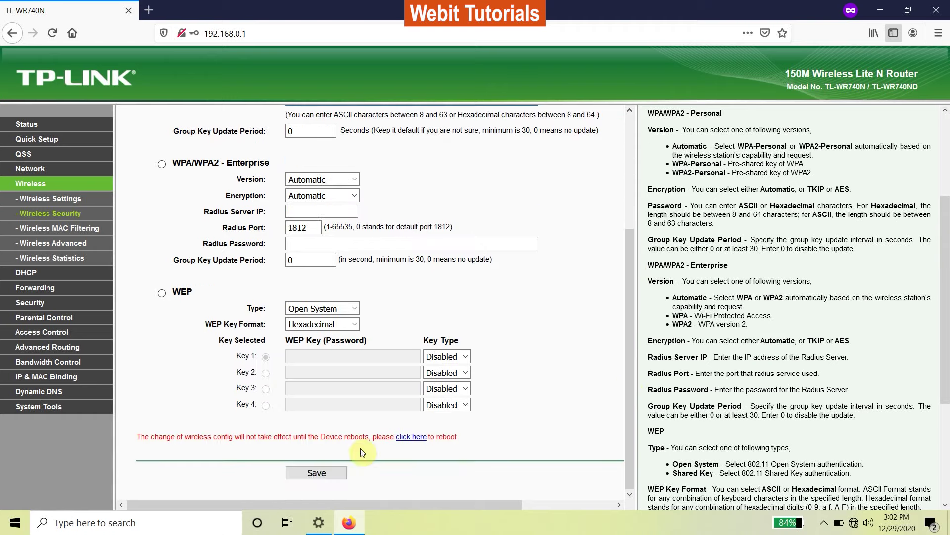
click(326, 473)
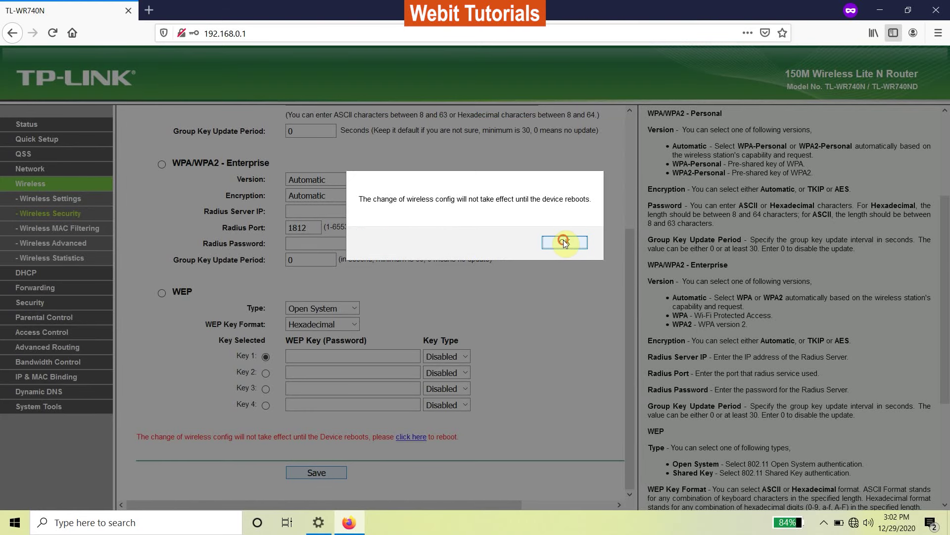
click(565, 241)
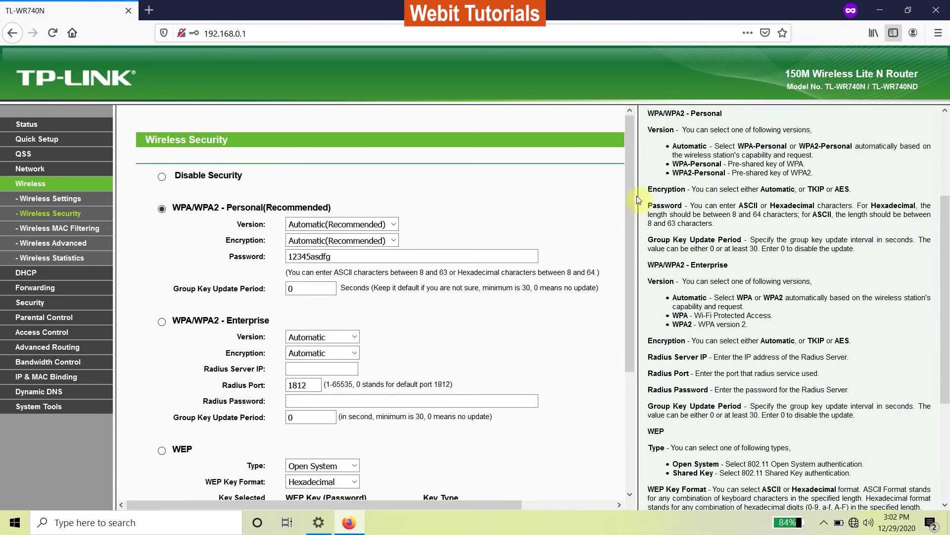
drag(628, 197, 629, 315)
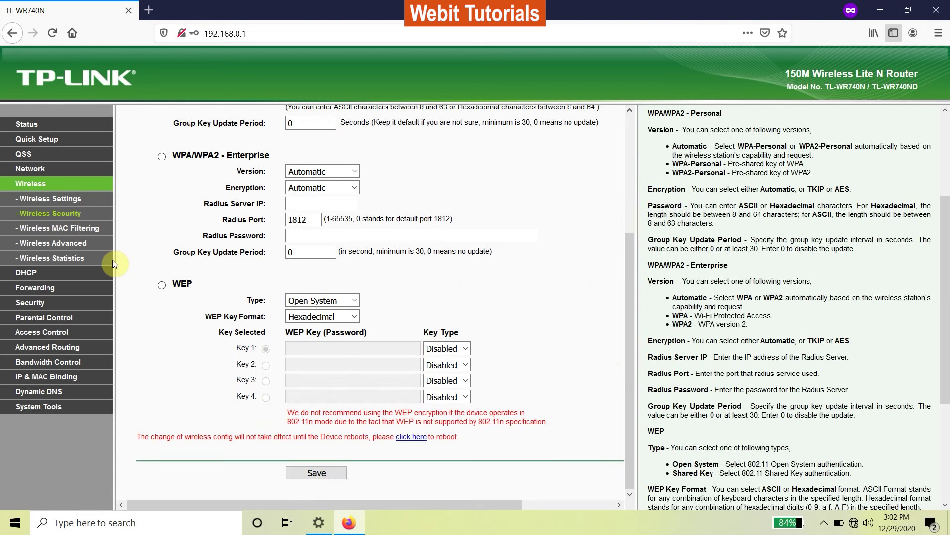
click(35, 273)
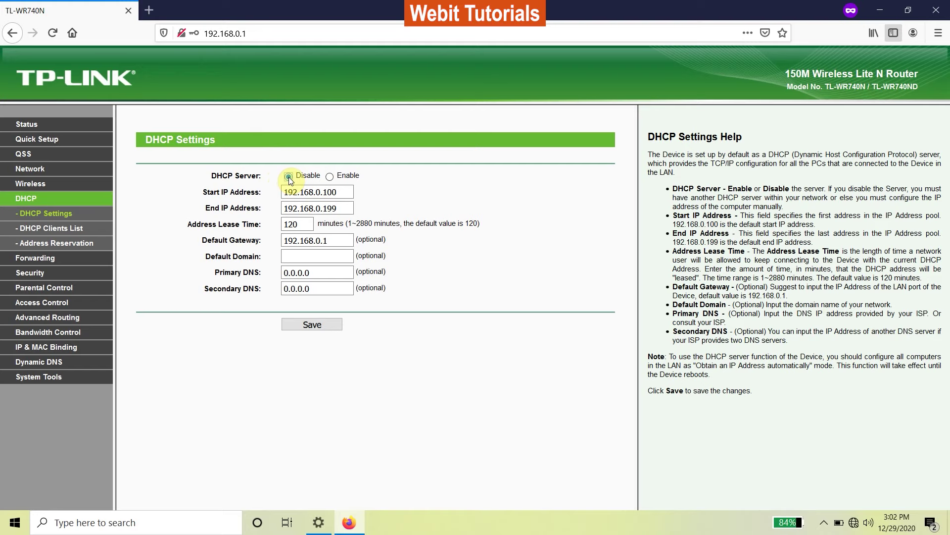
Save the DHCP server as Disable, then reboot the router and confirm the restart
click(320, 324)
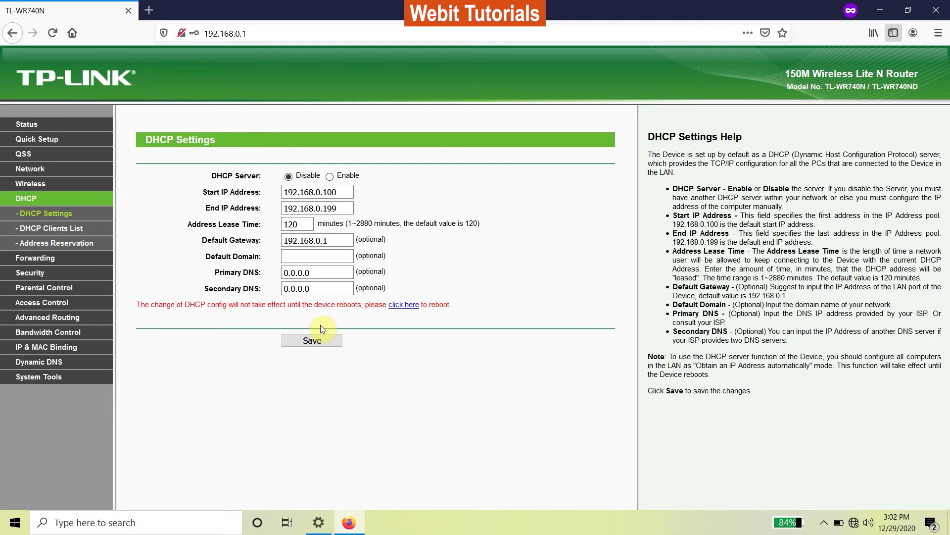
click(404, 307)
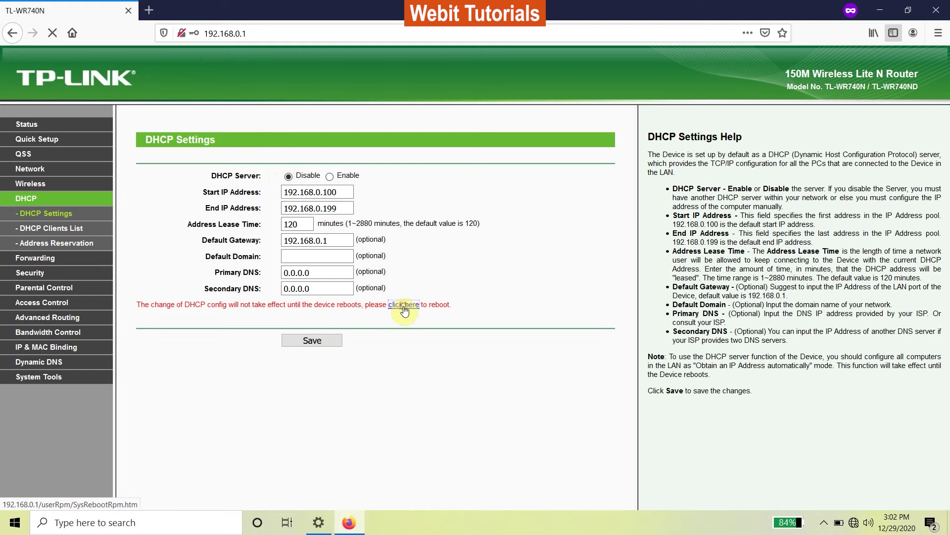
click(314, 193)
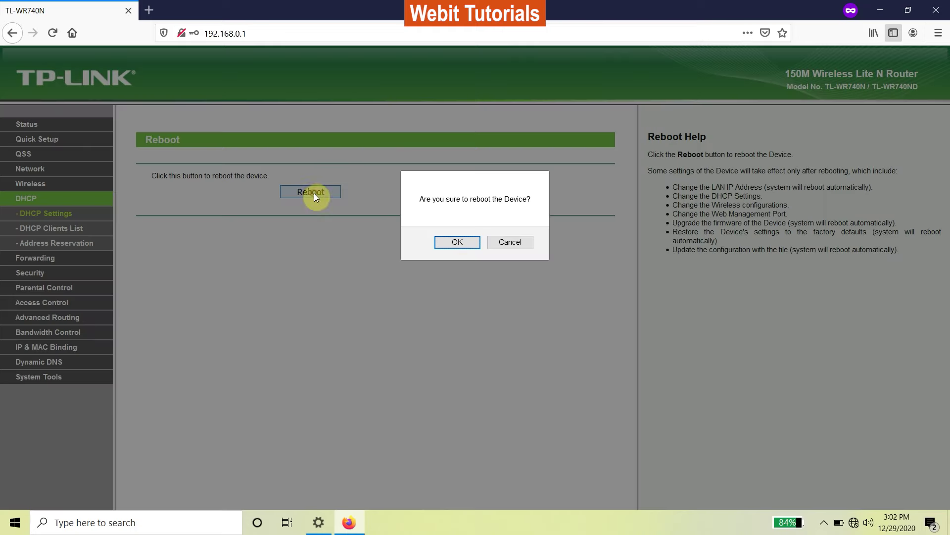
click(446, 243)
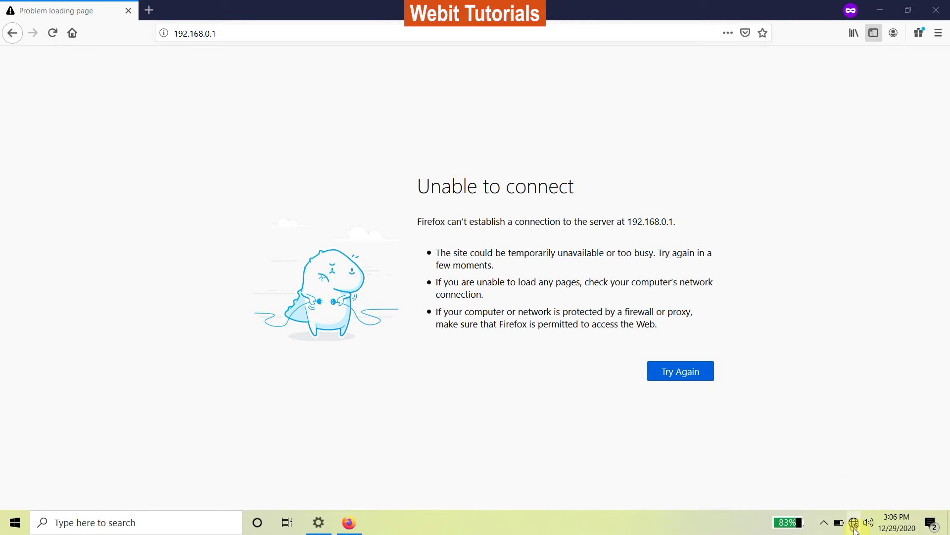
Connect to the Webit Tutorials Wi-Fi by entering its security key, then close the network list
click(855, 529)
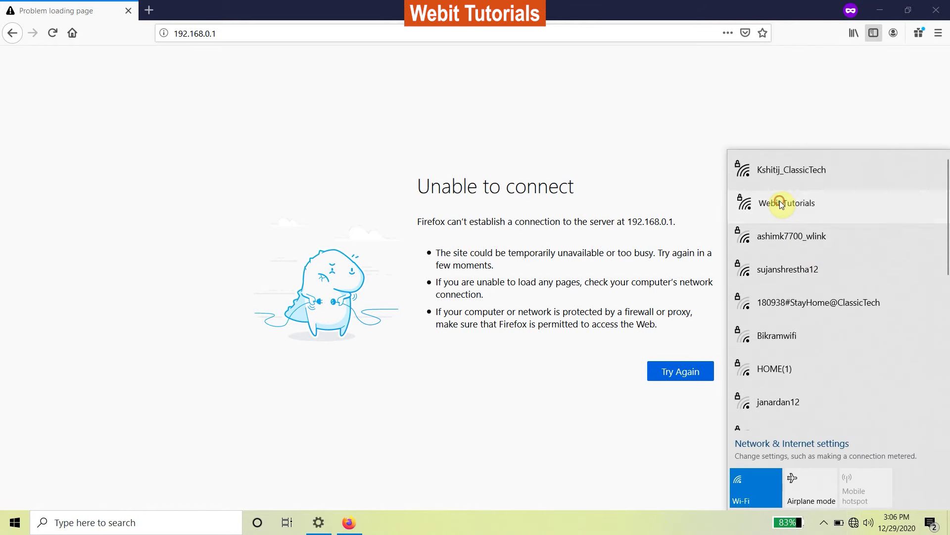
click(781, 203)
click(879, 260)
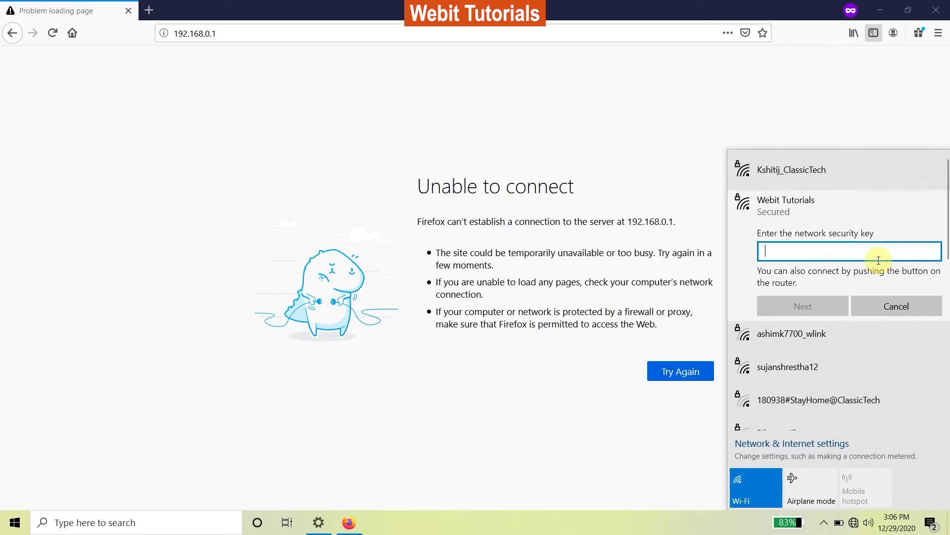
click(806, 304)
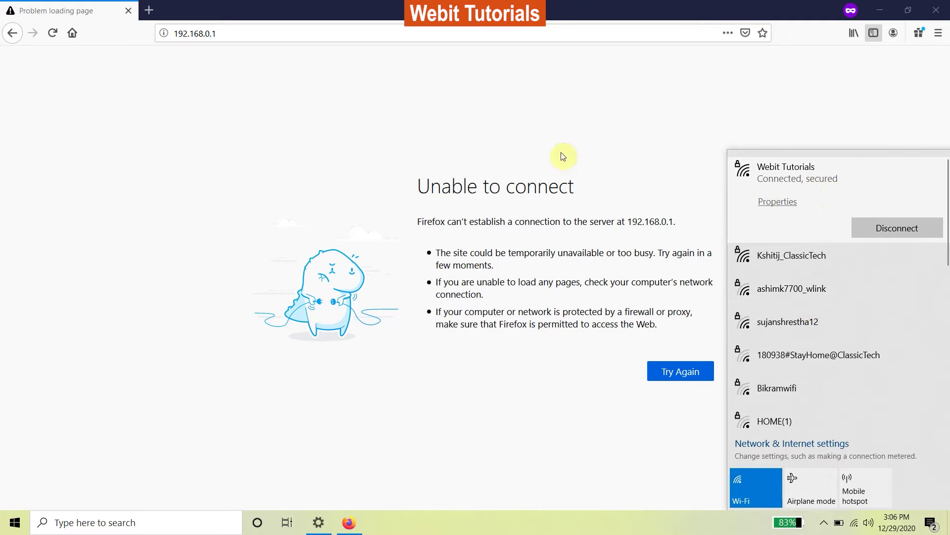
click(365, 90)
Replace the router address with a Google search for 'abc'
click(277, 33)
key(ctrl+a)
text(a)
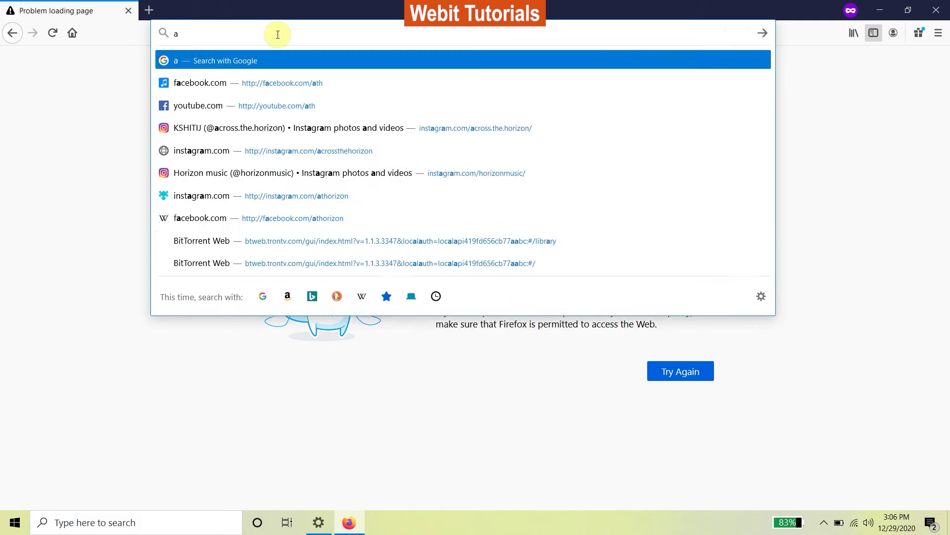
text(bc)
key(Return)
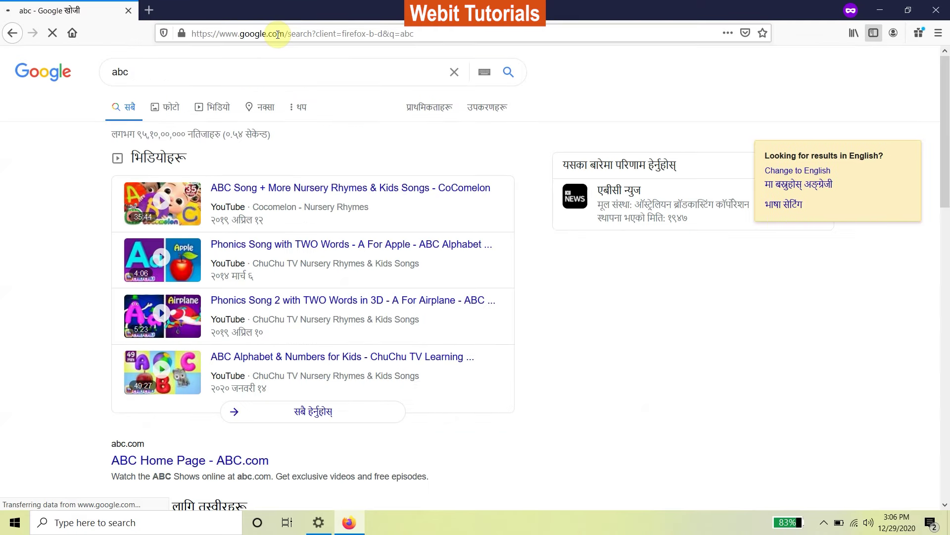
Load fast.com to run the internet speed test
click(257, 29)
text(fast.com)
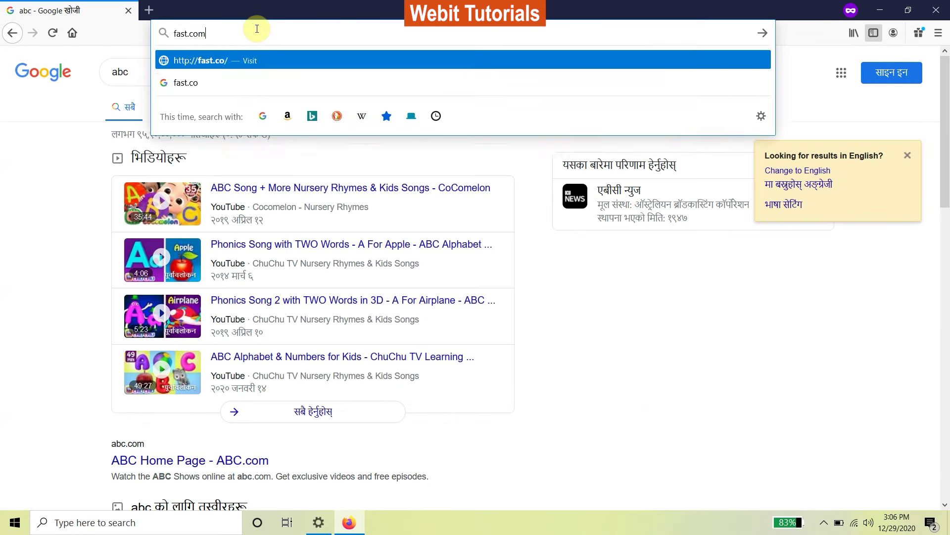
key(Return)
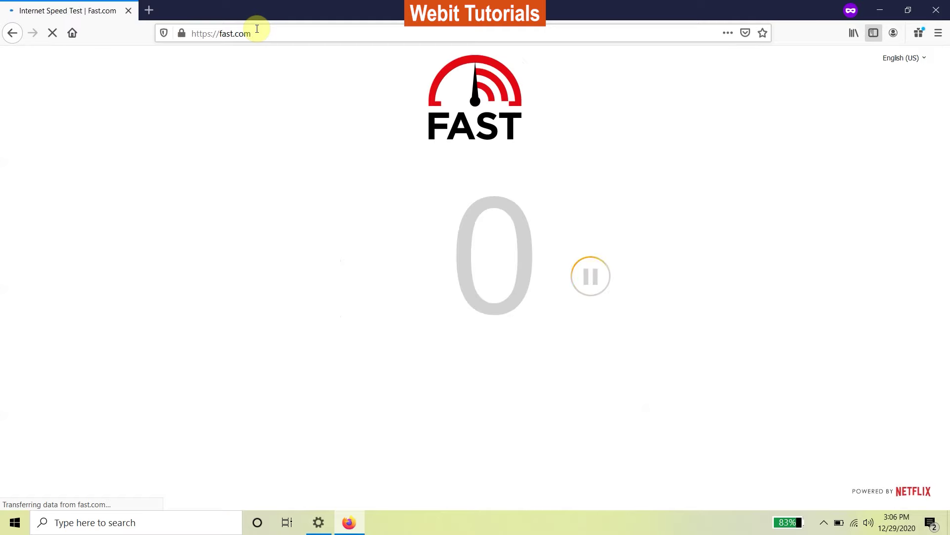